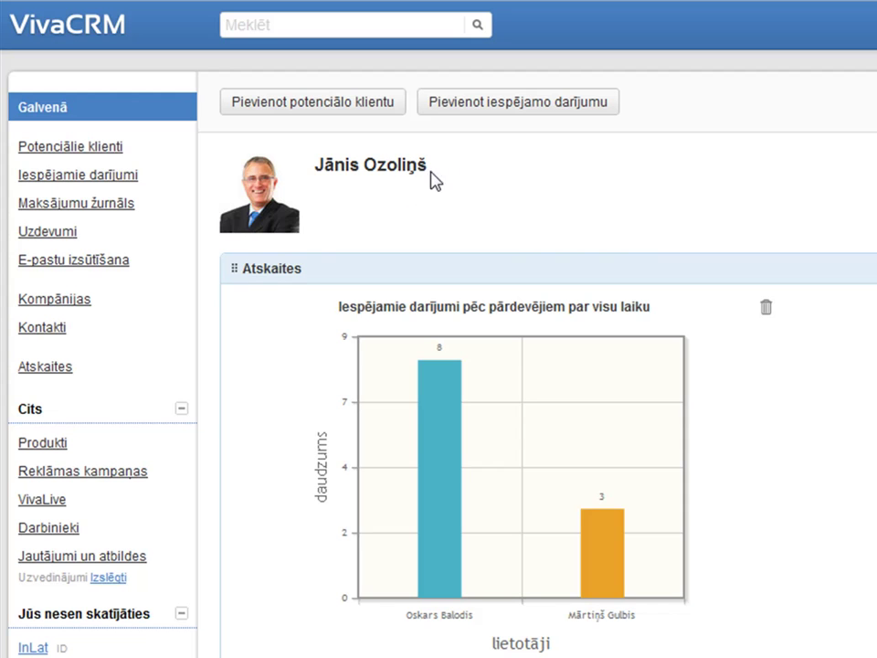
Step: Open the report on possible deals by product and review its chart and deal table
{"action": "left_click", "coordinate": [34, 370]}
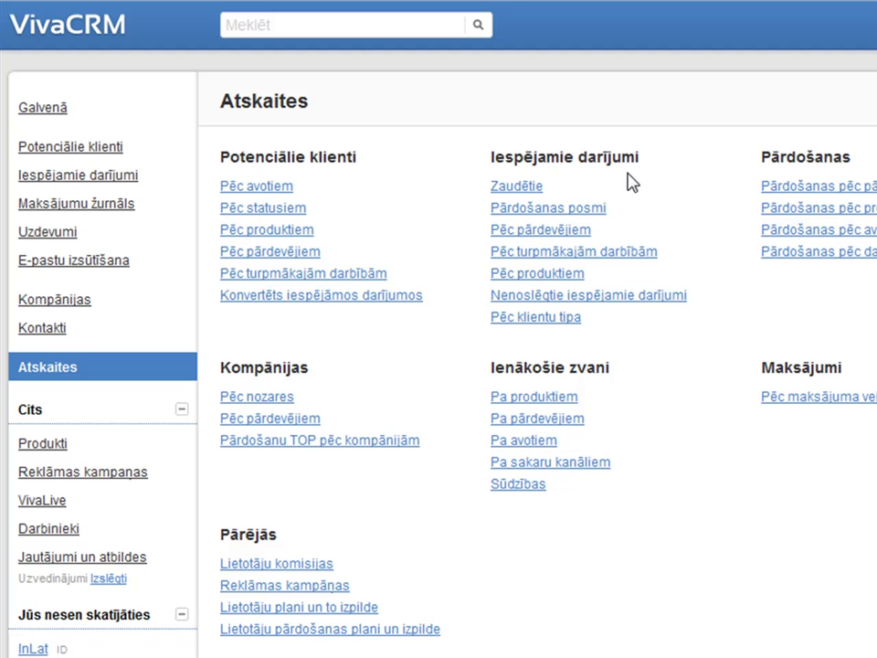
{"action": "left_click", "coordinate": [559, 275]}
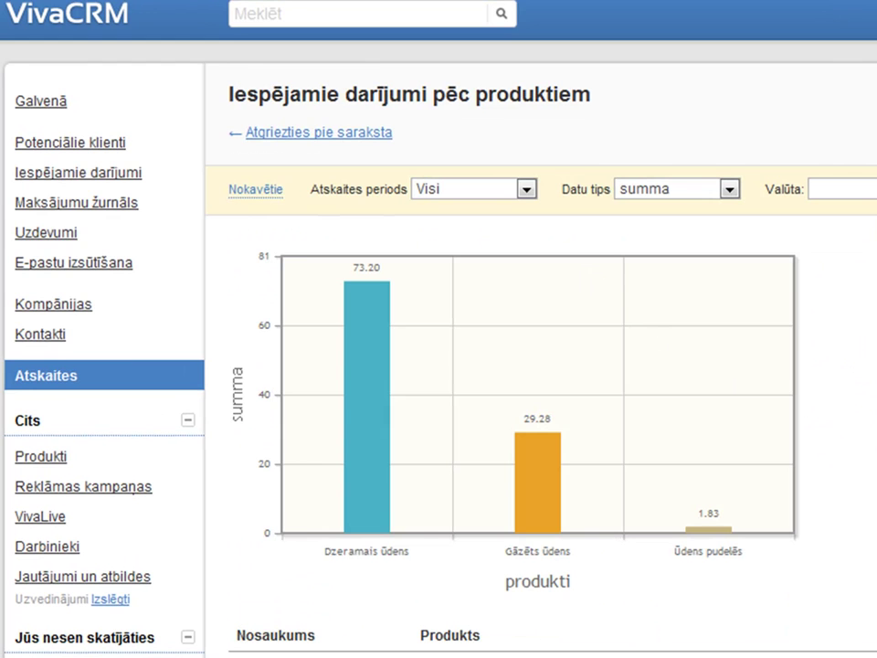
{"action": "scroll", "coordinate": [539, 480], "scroll_direction": "down", "scroll_amount": 5}
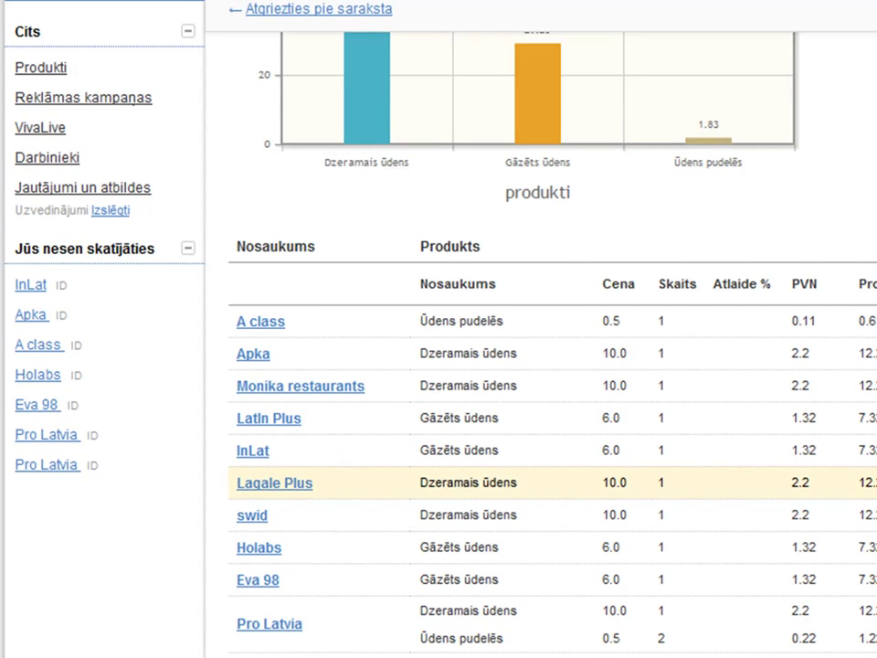
{"action": "scroll", "coordinate": [540, 480], "scroll_direction": "up", "scroll_amount": 5}
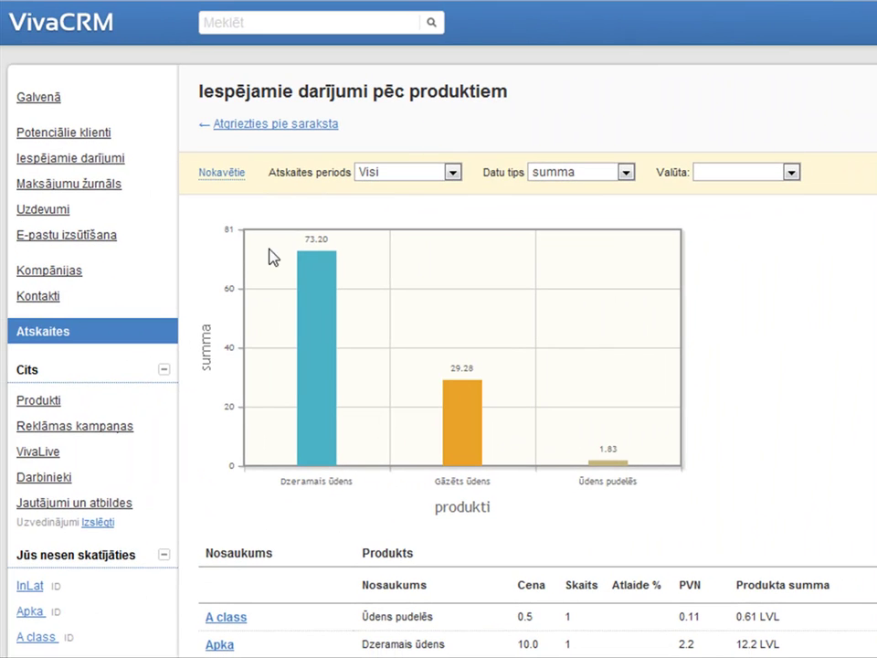
Step: Open the sales stages report (Pārdošanas posmi) and review its funnel chart and the deals per stage
{"action": "left_click", "coordinate": [61, 340]}
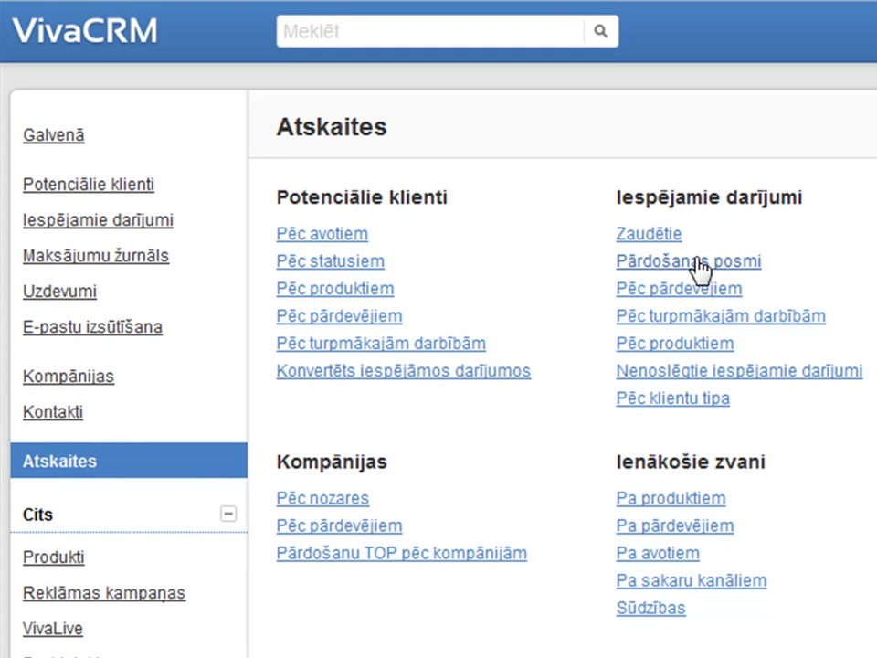
{"action": "left_click", "coordinate": [700, 263]}
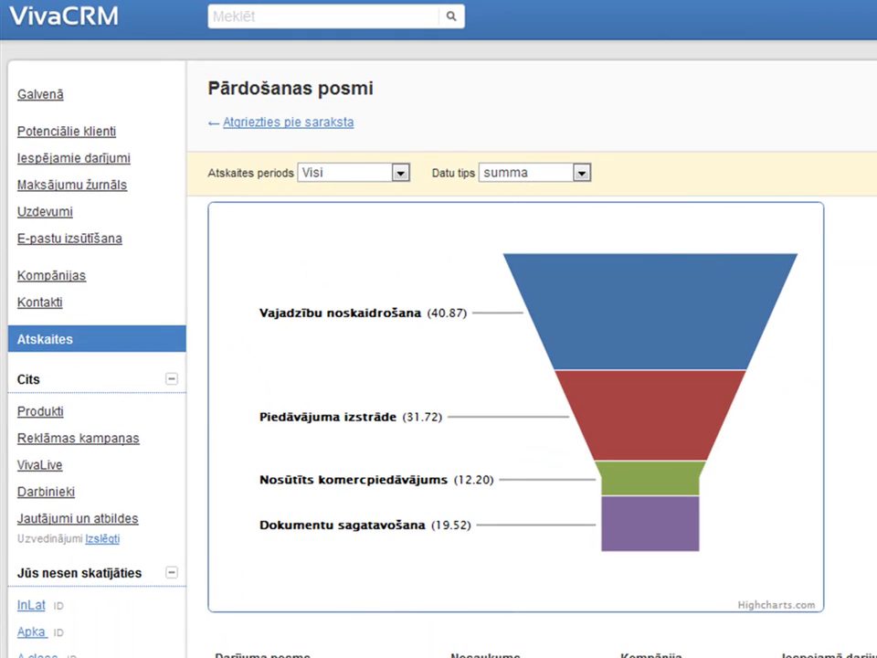
{"action": "scroll", "coordinate": [439, 366], "scroll_direction": "down", "scroll_amount": 5}
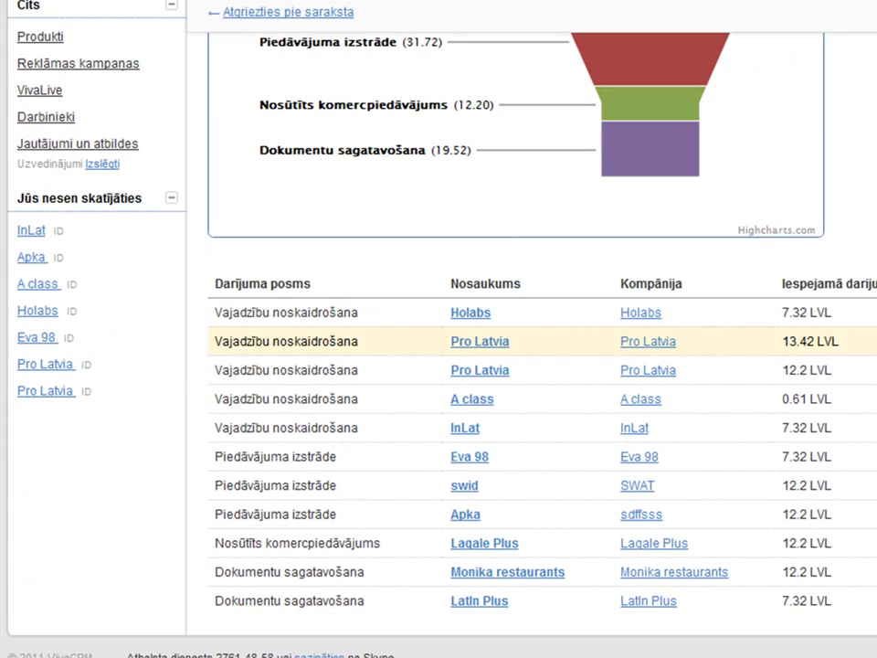
{"action": "scroll", "coordinate": [438, 366], "scroll_direction": "up", "scroll_amount": 4}
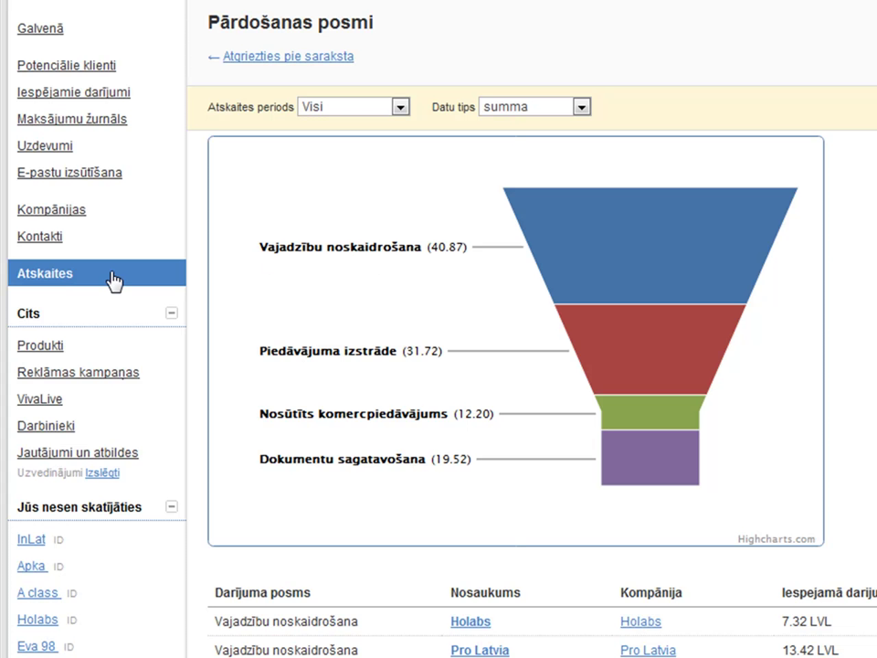
Step: Open the top sales by company report (Pārdošanu TOP pēc kompānijām) and review the listed companies
{"action": "left_click", "coordinate": [50, 276]}
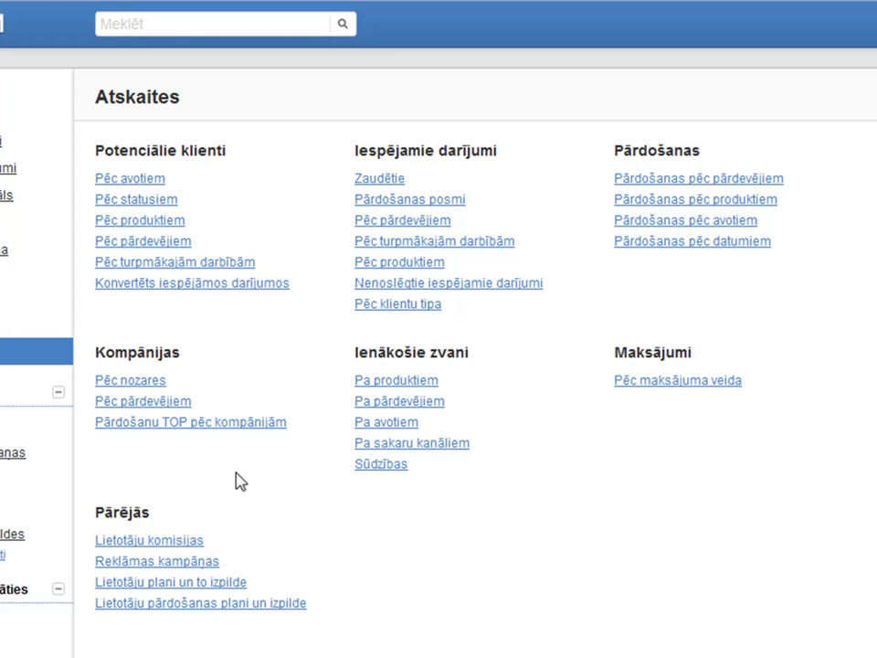
{"action": "left_click", "coordinate": [146, 430]}
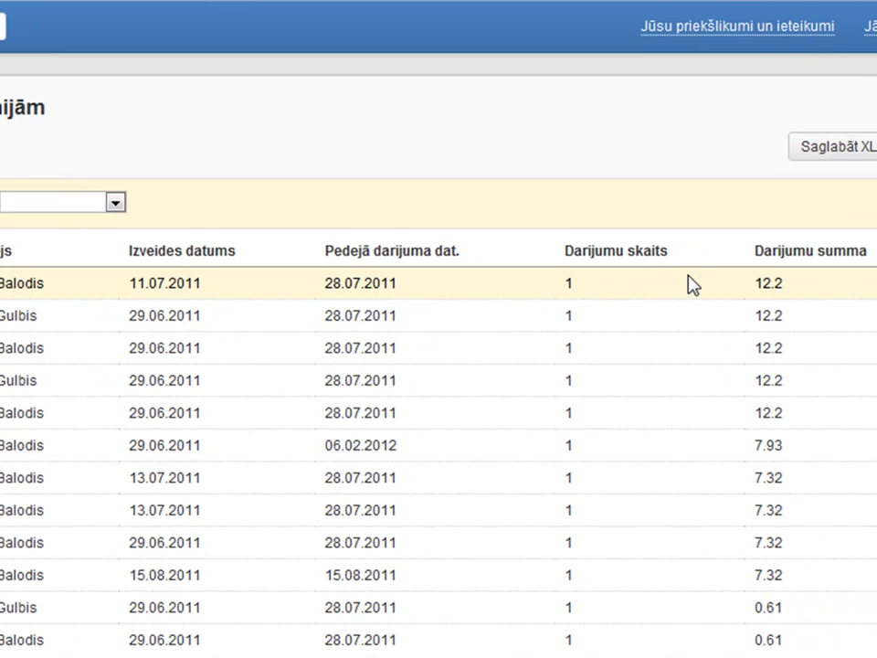
{"action": "scroll", "coordinate": [692, 285], "scroll_direction": "down", "scroll_amount": 3}
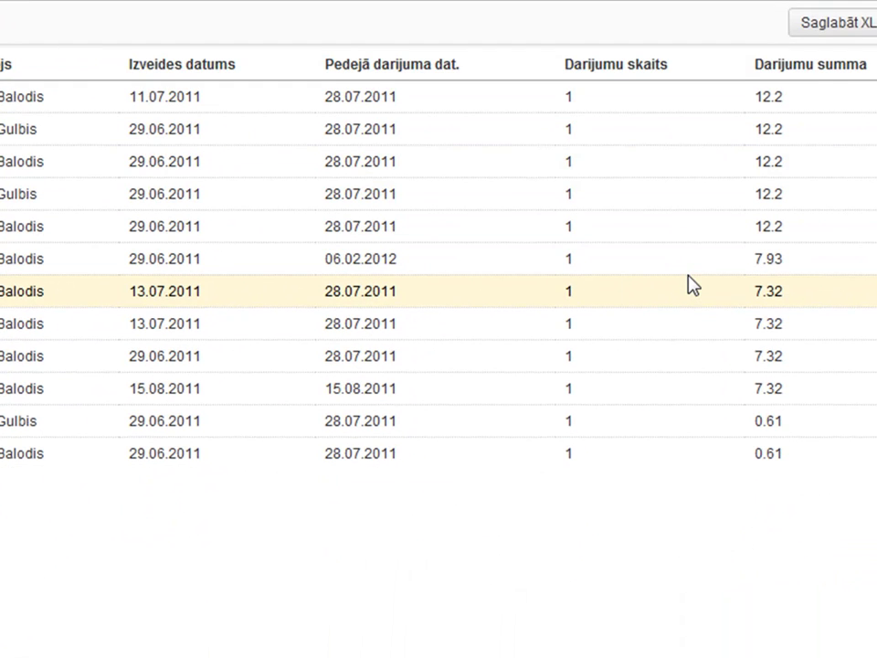
{"action": "scroll", "coordinate": [692, 285], "scroll_direction": "up", "scroll_amount": 3}
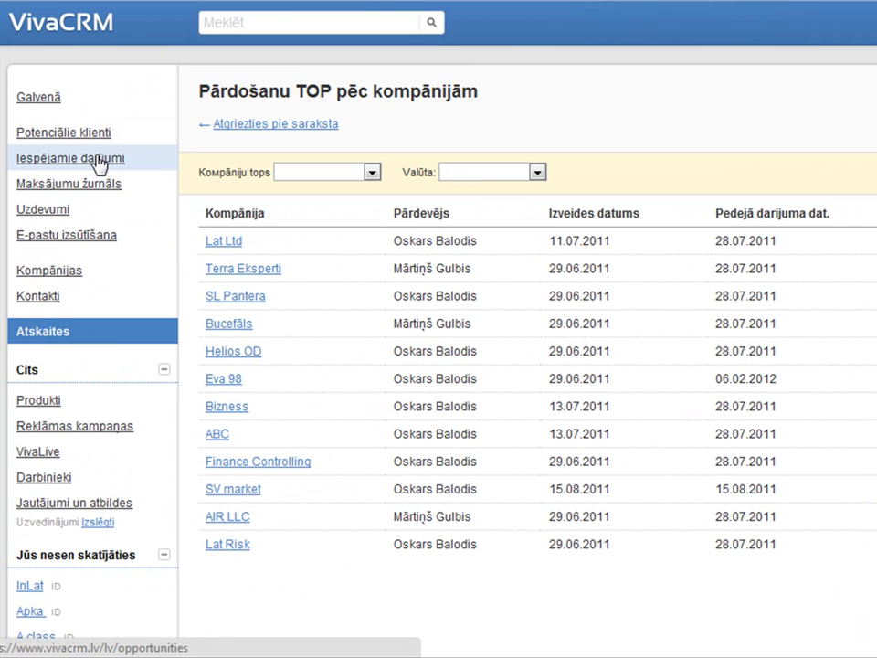
Step: Filter the possible deals list by the second-listed salesperson and by deals expected this month (šajā mēnesī)
{"action": "left_click", "coordinate": [97, 163]}
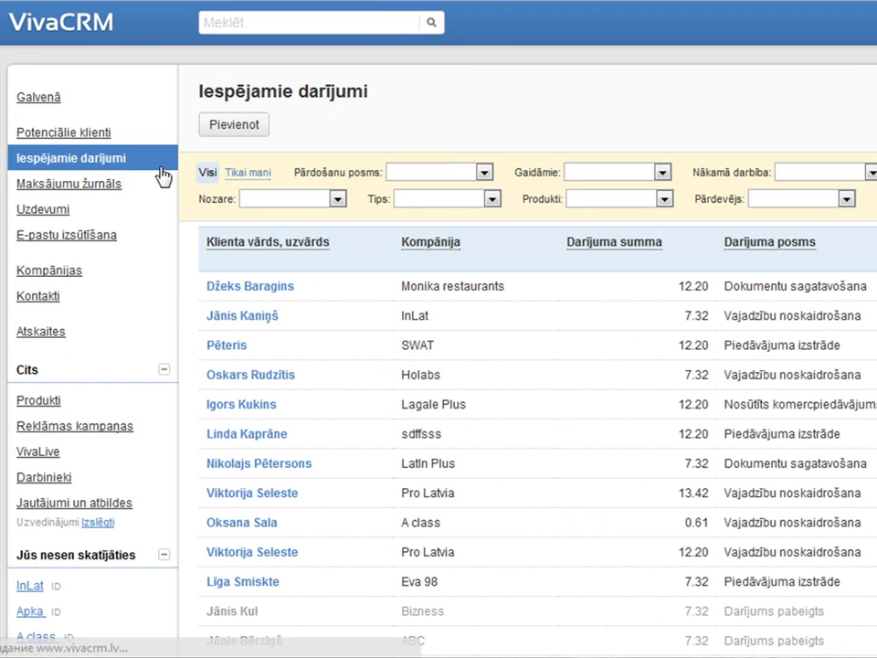
{"action": "left_click", "coordinate": [848, 205]}
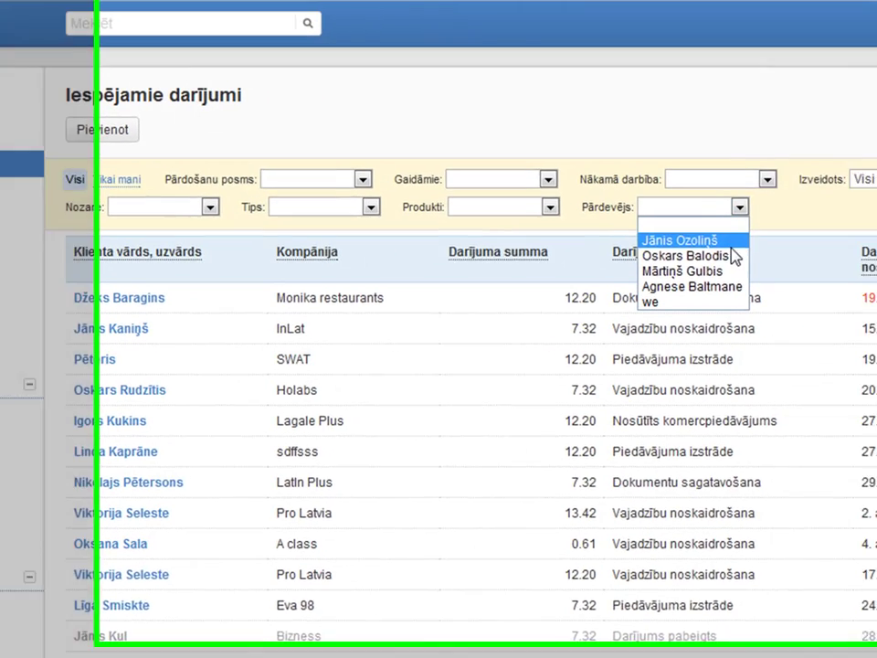
{"action": "left_click", "coordinate": [646, 265]}
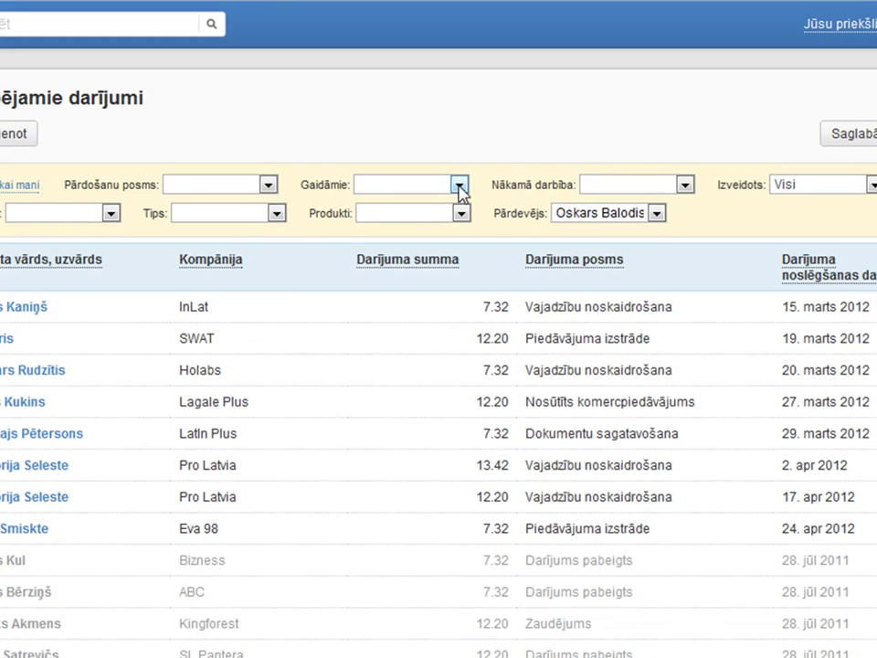
{"action": "left_click", "coordinate": [459, 188]}
{"action": "left_click", "coordinate": [455, 222]}
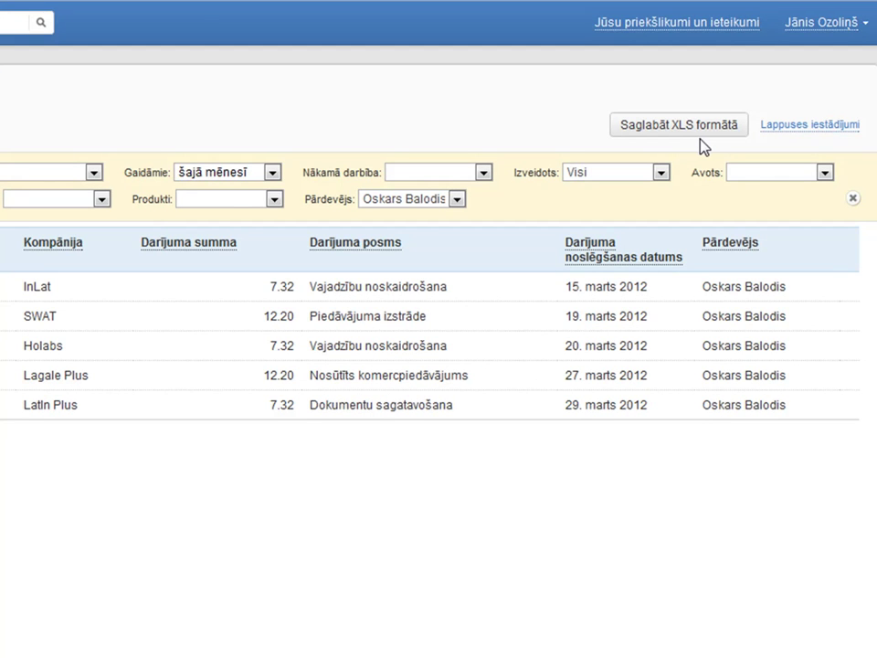
Step: Review the columns available for the possible deals list in the page settings and leave without saving
{"action": "left_click", "coordinate": [818, 133]}
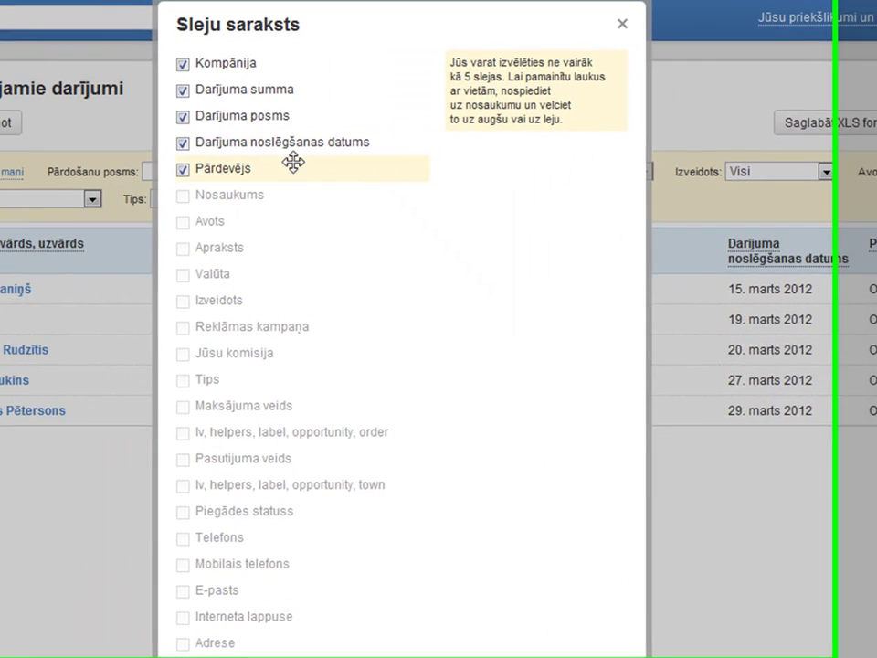
{"action": "scroll", "coordinate": [252, 283], "scroll_direction": "down", "scroll_amount": 3}
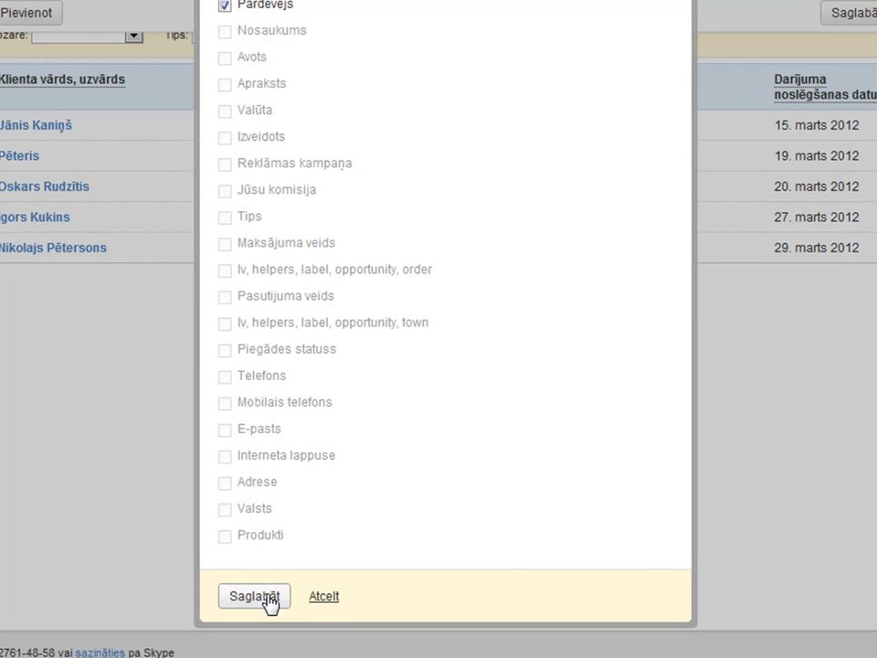
{"action": "left_click", "coordinate": [325, 599]}
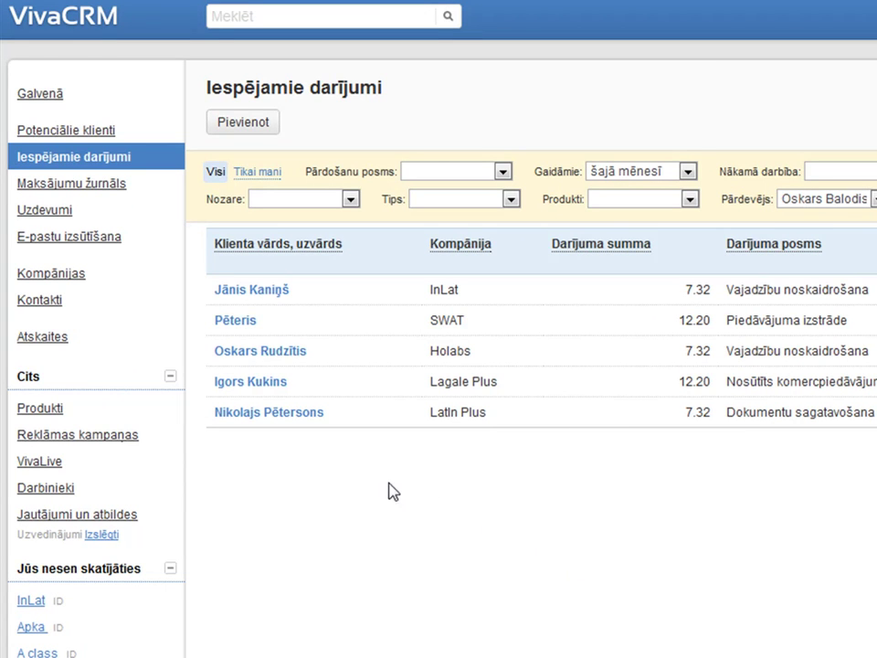
Step: Draft a 3/2012 plan for the second employee with 1000 potential clients, 100 possible deals, 50 deals and 3000 in sales, and cancel it
{"action": "left_click", "coordinate": [41, 494]}
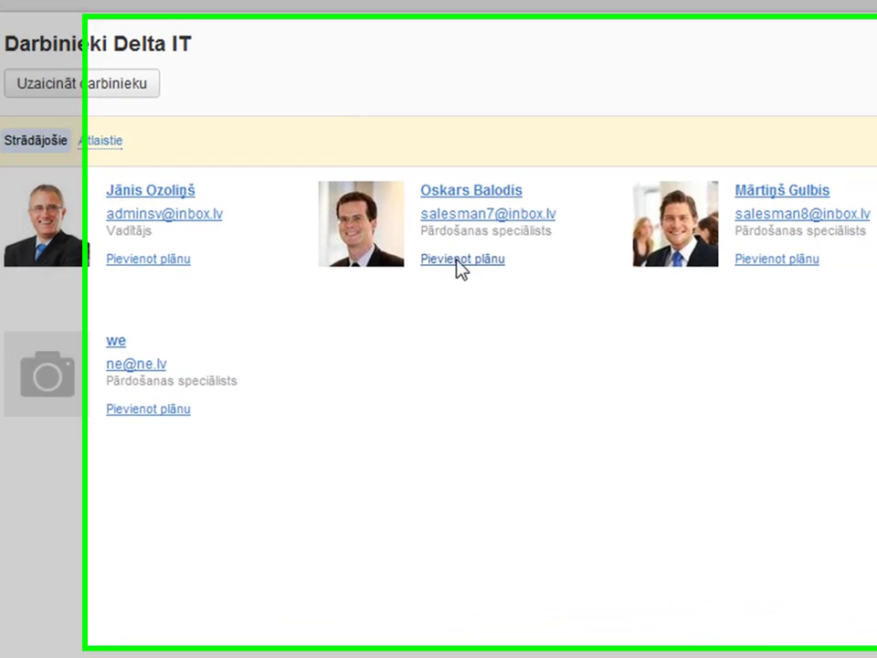
{"action": "left_click", "coordinate": [605, 275]}
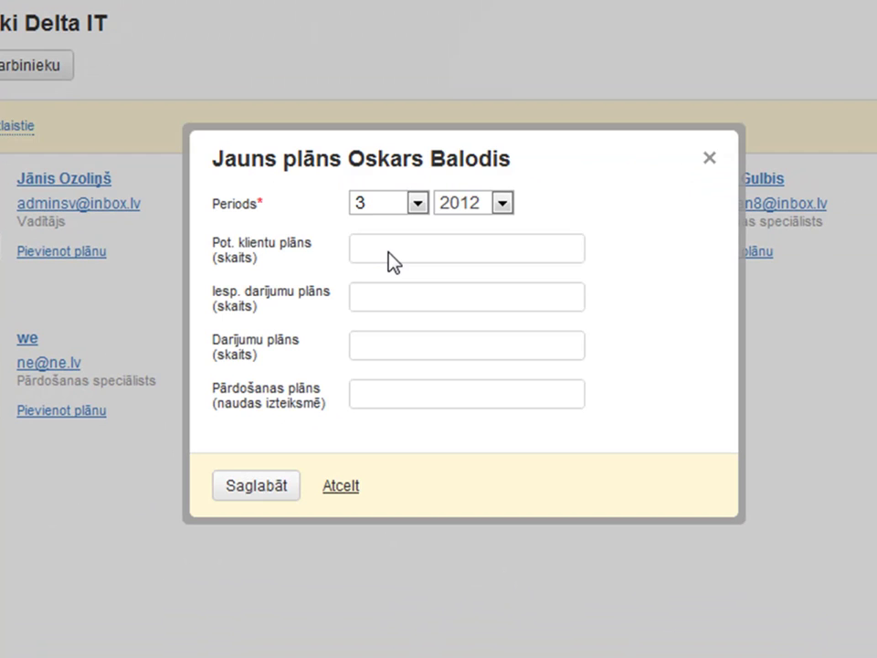
{"action": "left_click", "coordinate": [390, 252]}
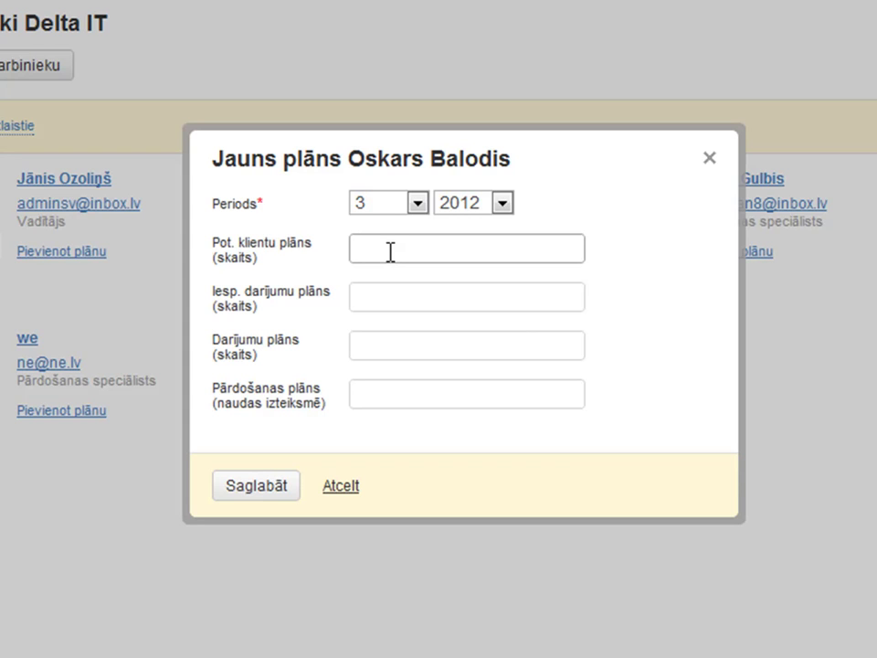
{"action": "type", "text": "000"}
{"action": "key", "text": "Tab"}
{"action": "type", "text": "100"}
{"action": "key", "text": "Tab"}
{"action": "type", "text": "50"}
{"action": "key", "text": "Tab"}
{"action": "type", "text": "3000"}
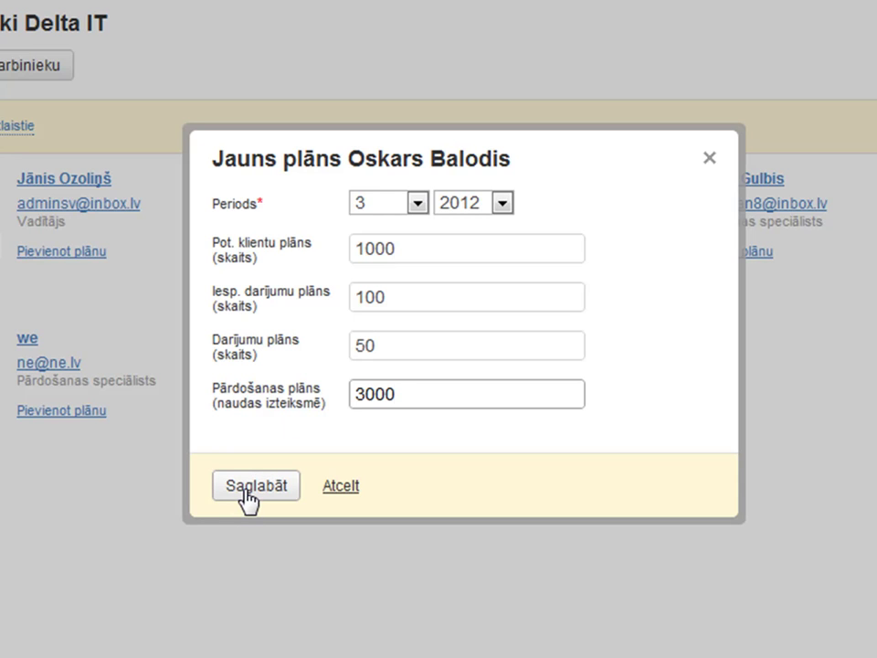
{"action": "left_click", "coordinate": [340, 489]}
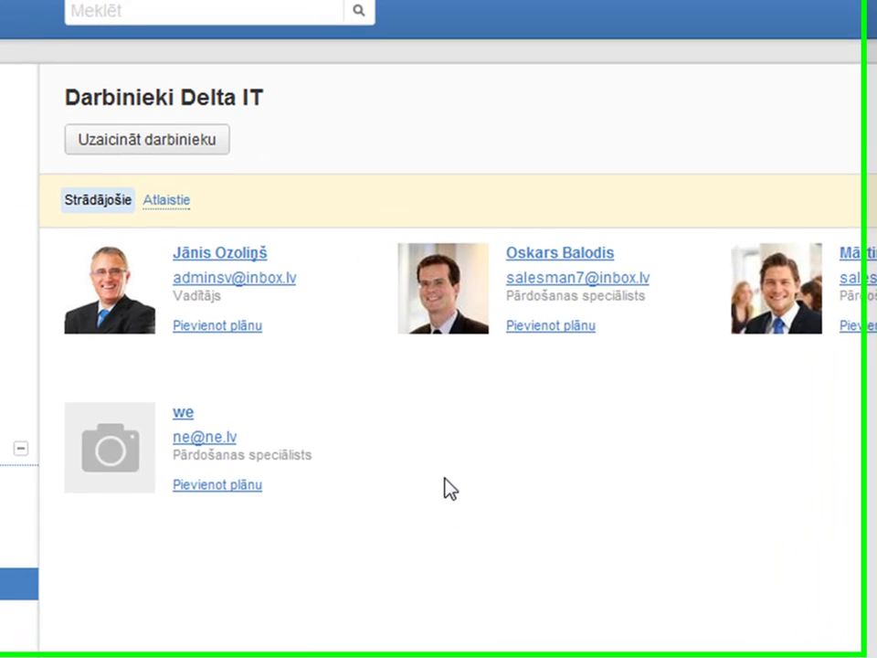
Step: Open the employee invitation form, approving the extra employee licence, review the available roles and cancel the invitation
{"action": "left_click", "coordinate": [191, 148]}
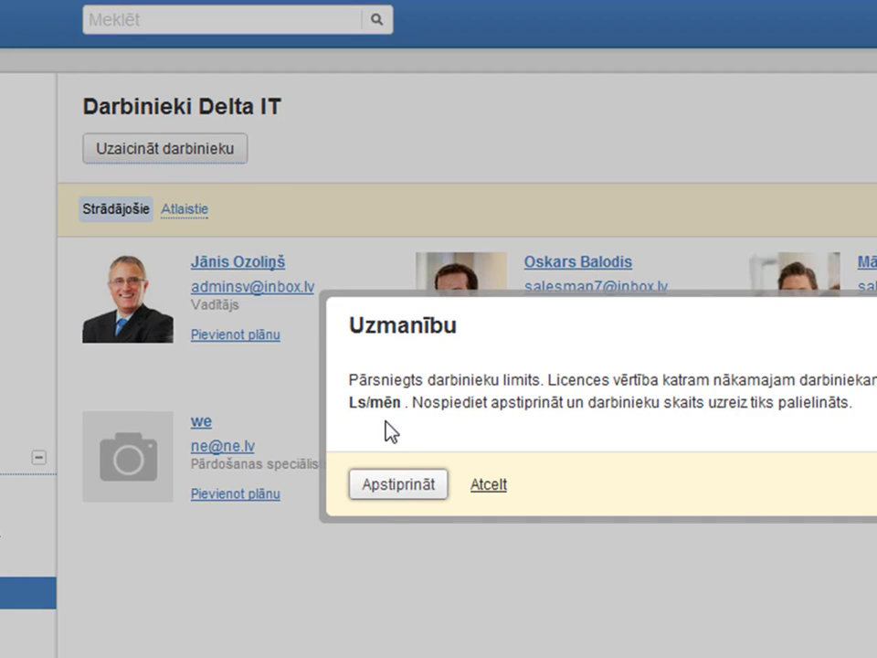
{"action": "left_click", "coordinate": [403, 489]}
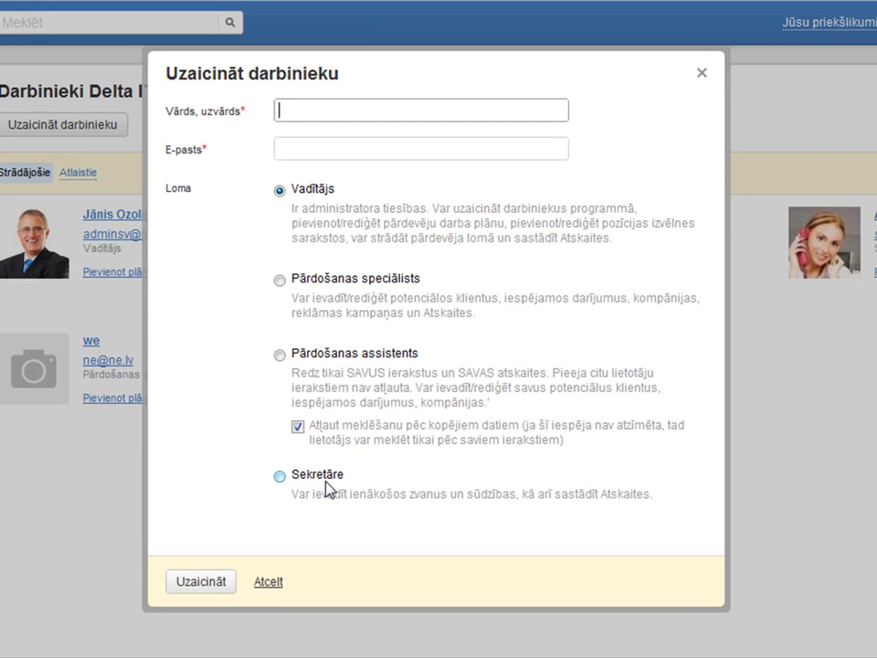
{"action": "left_click", "coordinate": [273, 583]}
Step: Add a task type named "webinar" with the blue colour in the option settings
{"action": "left_click", "coordinate": [799, 35]}
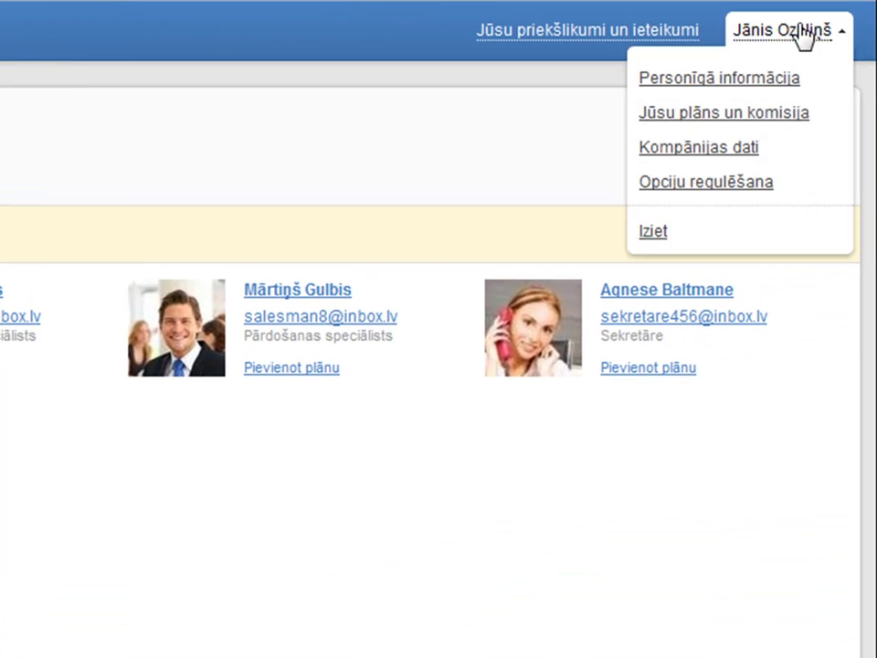
{"action": "left_click", "coordinate": [708, 197]}
{"action": "left_click", "coordinate": [119, 292]}
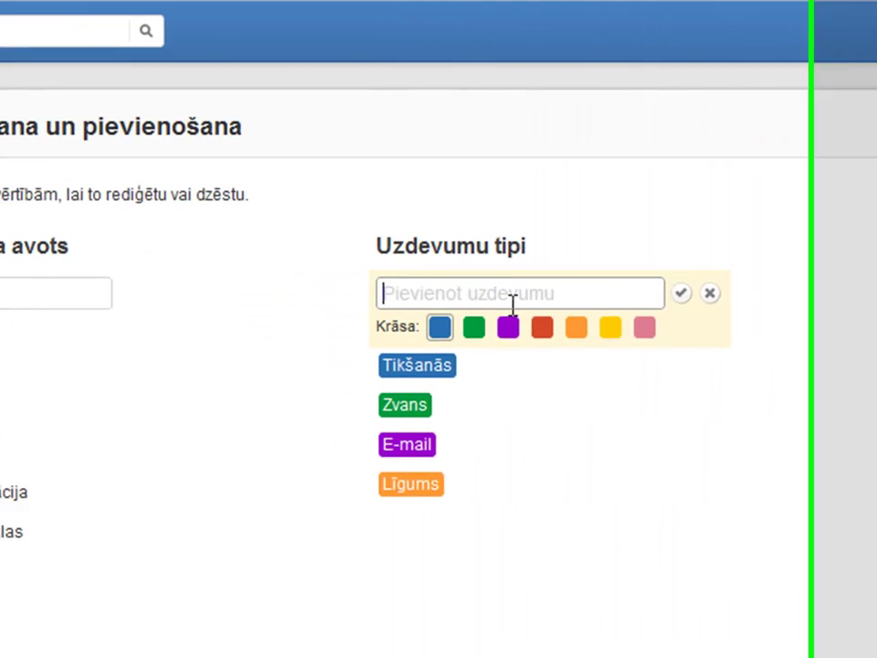
{"action": "type", "text": "webinar"}
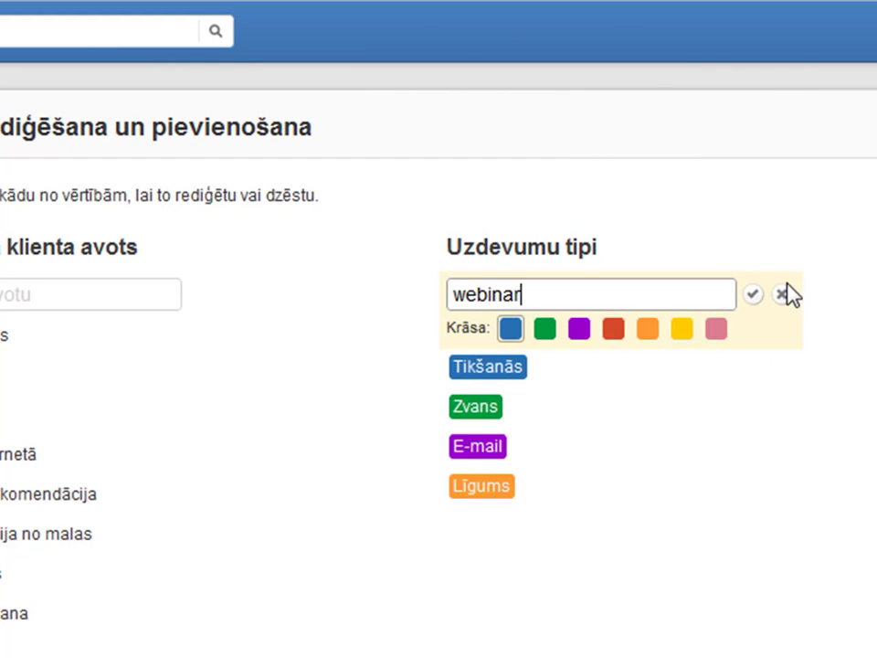
{"action": "left_click", "coordinate": [753, 294]}
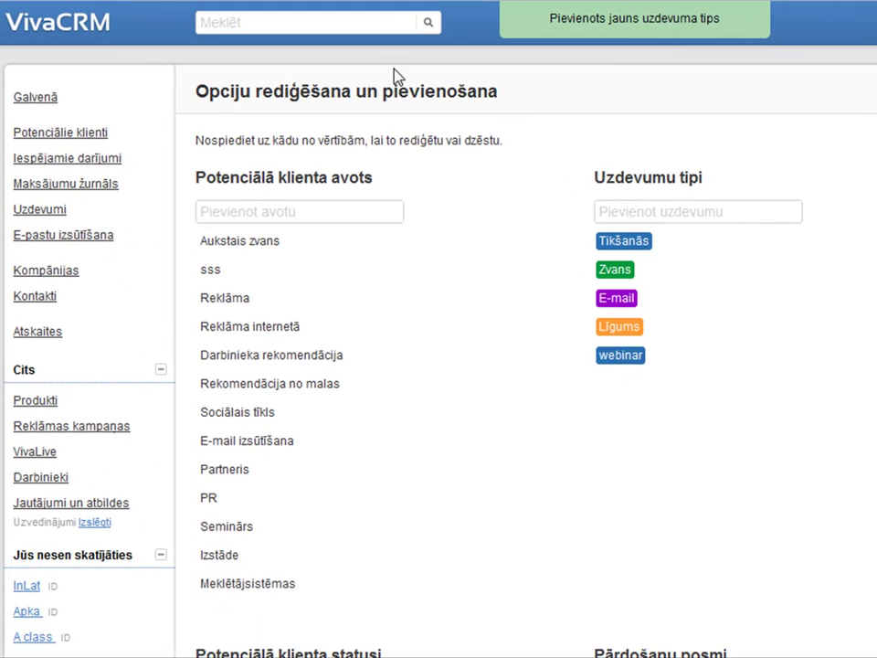
Step: Start a new potential client from the home page, choose webinar as its task, and close the form unsaved
{"action": "left_click", "coordinate": [39, 97]}
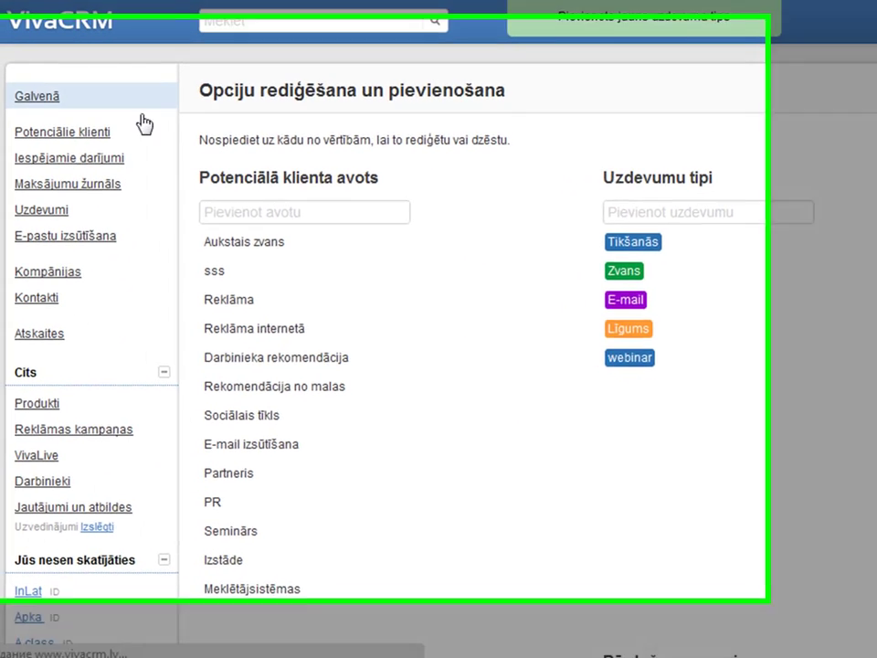
{"action": "left_click", "coordinate": [357, 87]}
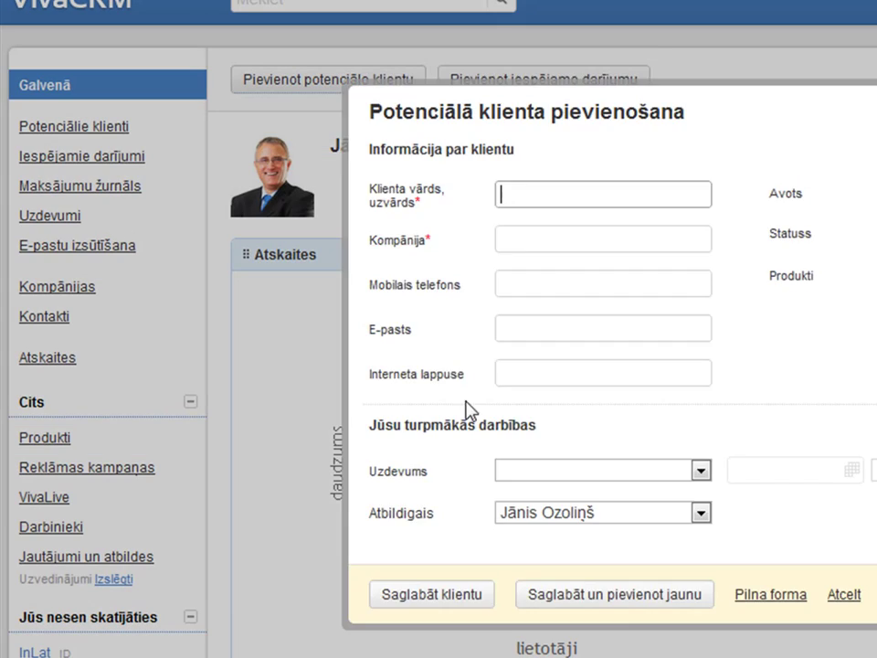
{"action": "left_click", "coordinate": [700, 472]}
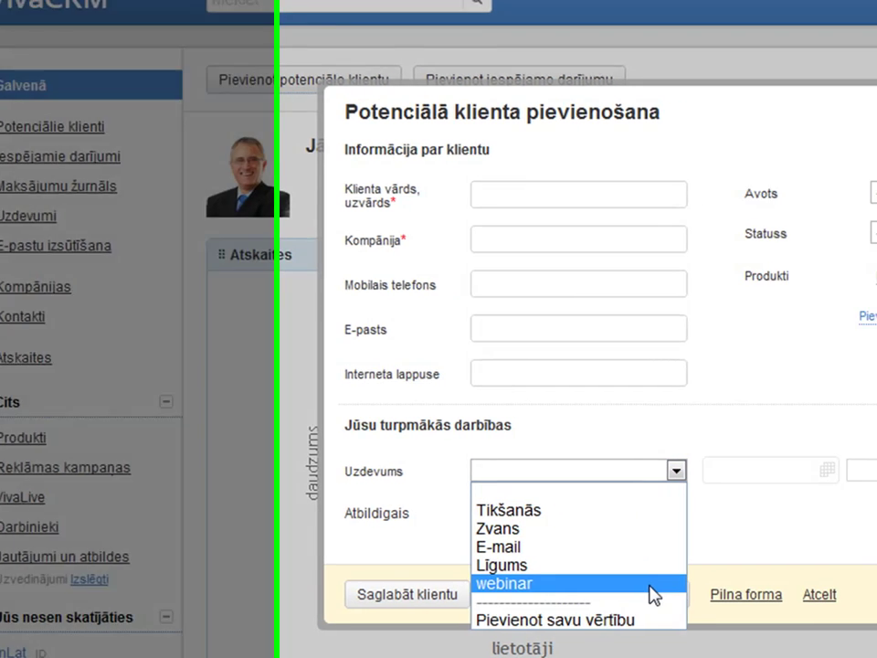
{"action": "left_click", "coordinate": [678, 592]}
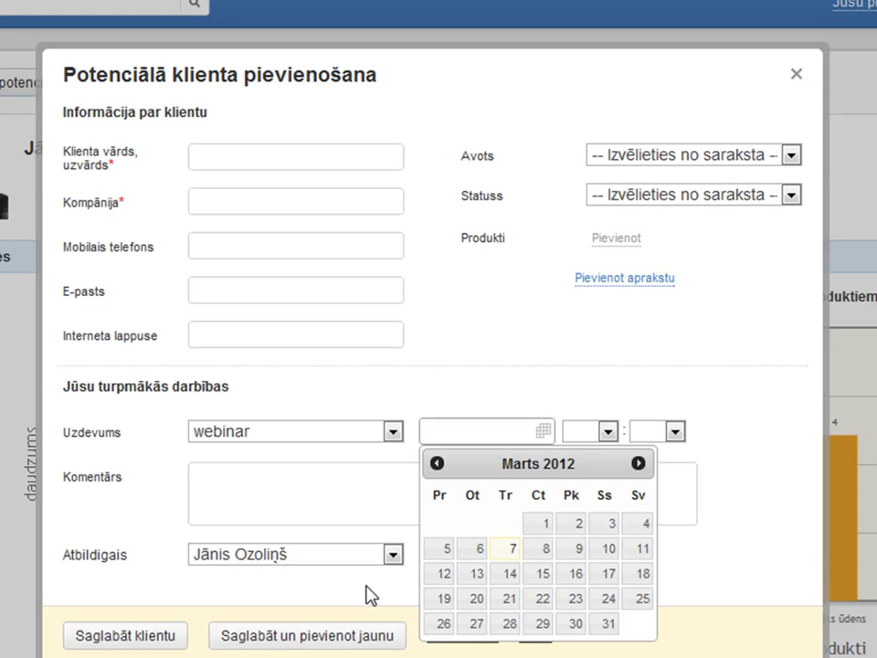
{"action": "left_click", "coordinate": [388, 587]}
{"action": "left_click", "coordinate": [797, 75]}
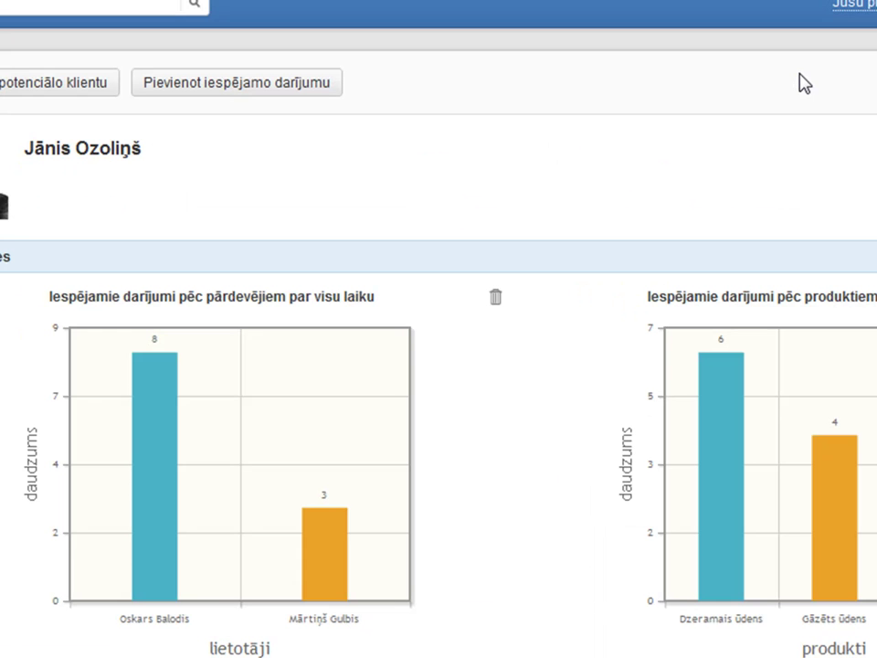